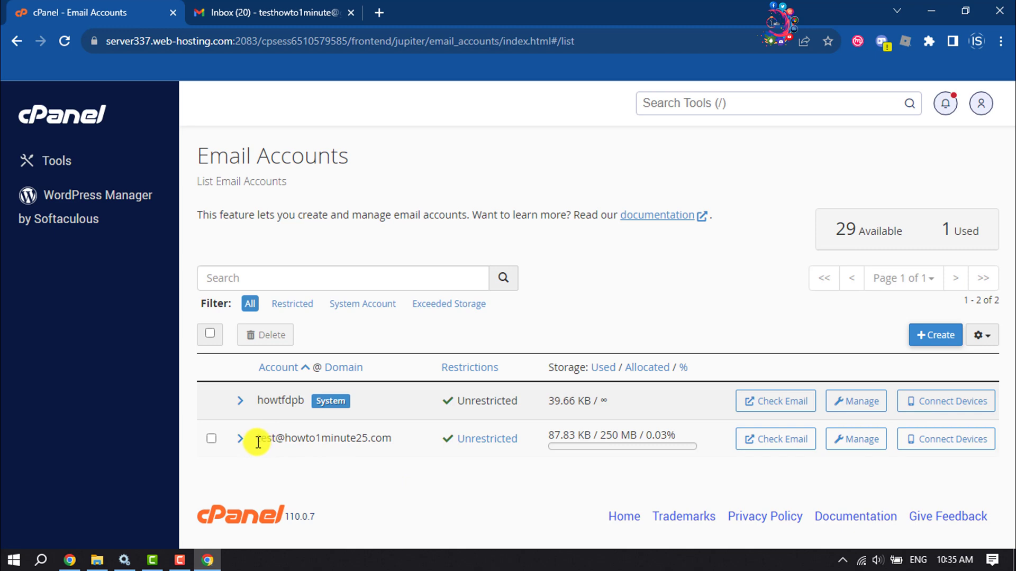
# Step: Show the test account's manual secure settings: IMAP 993, POP3 995, SMTP 465
pyautogui.moveTo(256, 442); pyautogui.dragTo(381, 442)
pyautogui.click(400, 465)
pyautogui.click(949, 449)
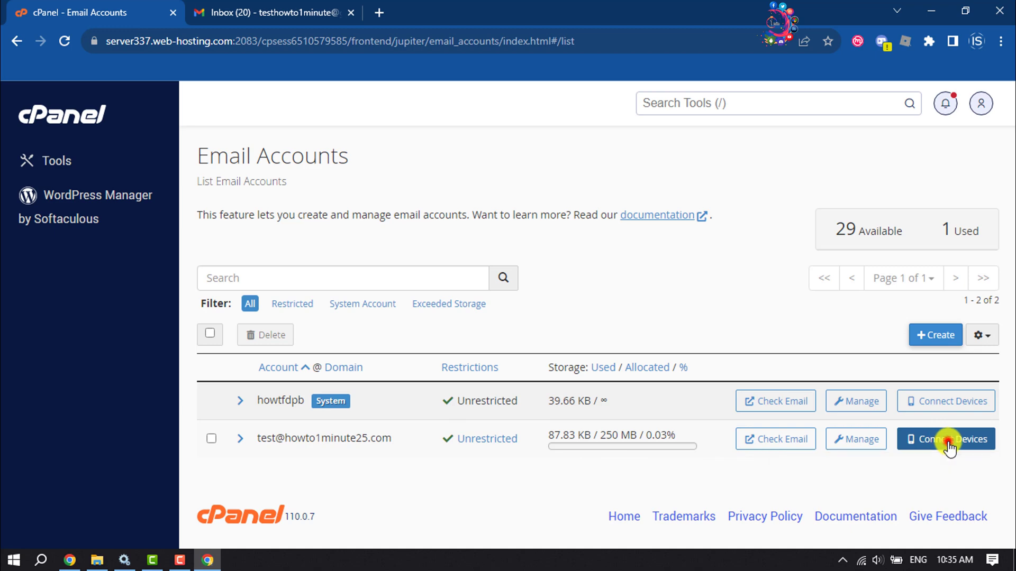
pyautogui.scroll(-8, 733, 385)
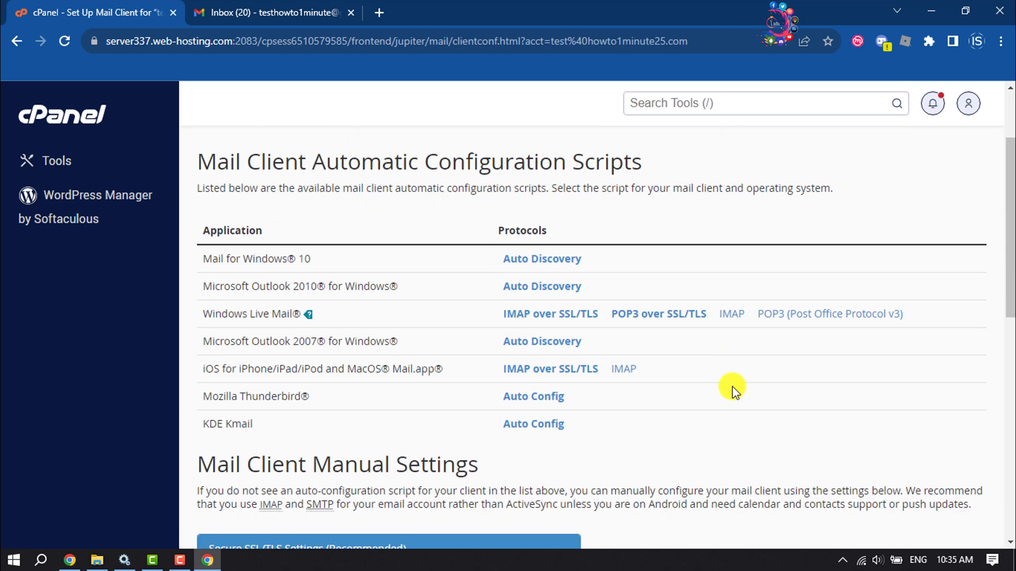
pyautogui.scroll(1, 329, 329)
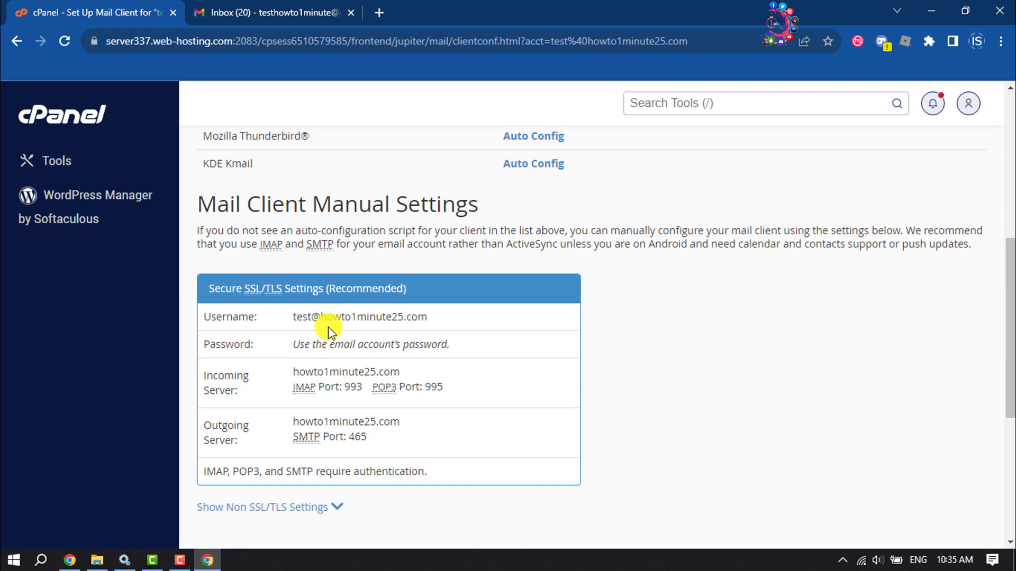
pyautogui.scroll(-1, 329, 327)
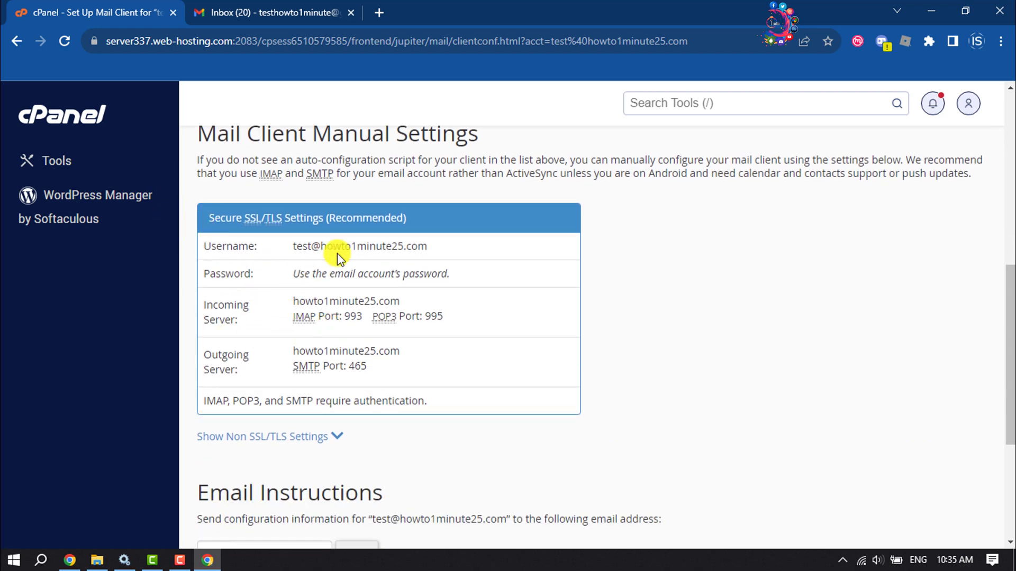
# Step: In Gmail, open See all settings and scroll through the Accounts and Import tab
pyautogui.click(236, 12)
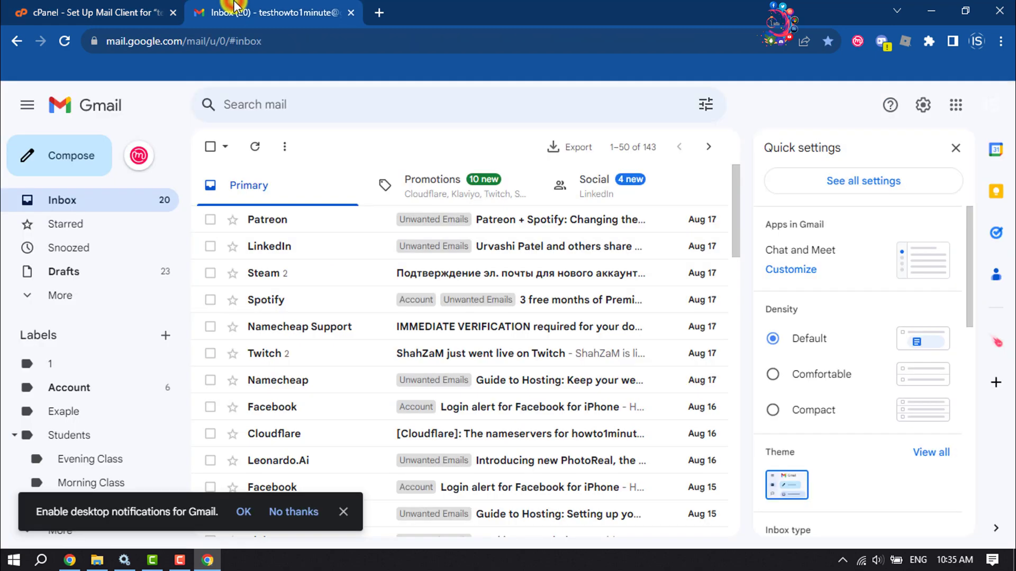
pyautogui.click(957, 147)
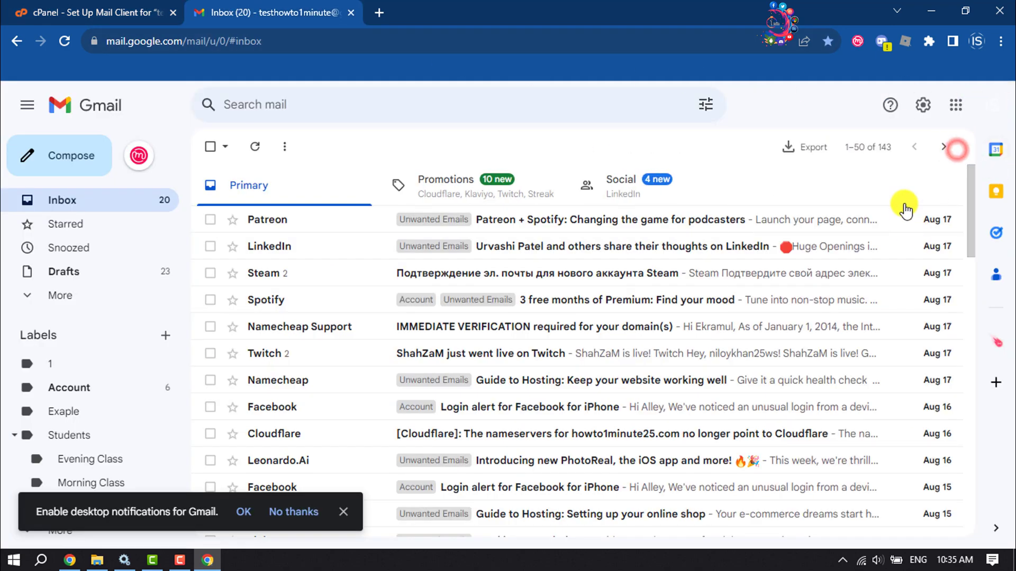
pyautogui.click(921, 112)
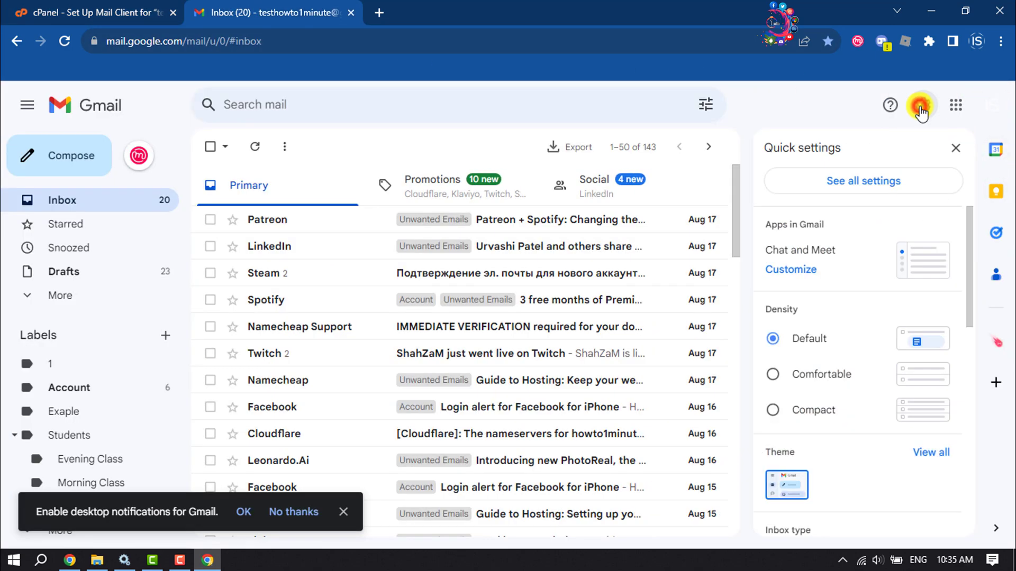
pyautogui.click(955, 145)
pyautogui.click(923, 109)
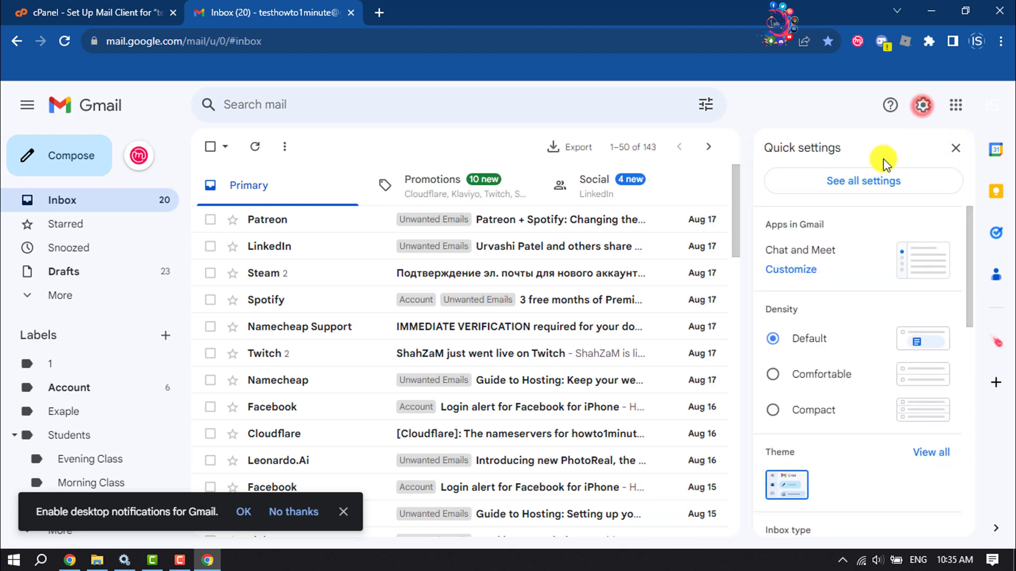
pyautogui.click(871, 185)
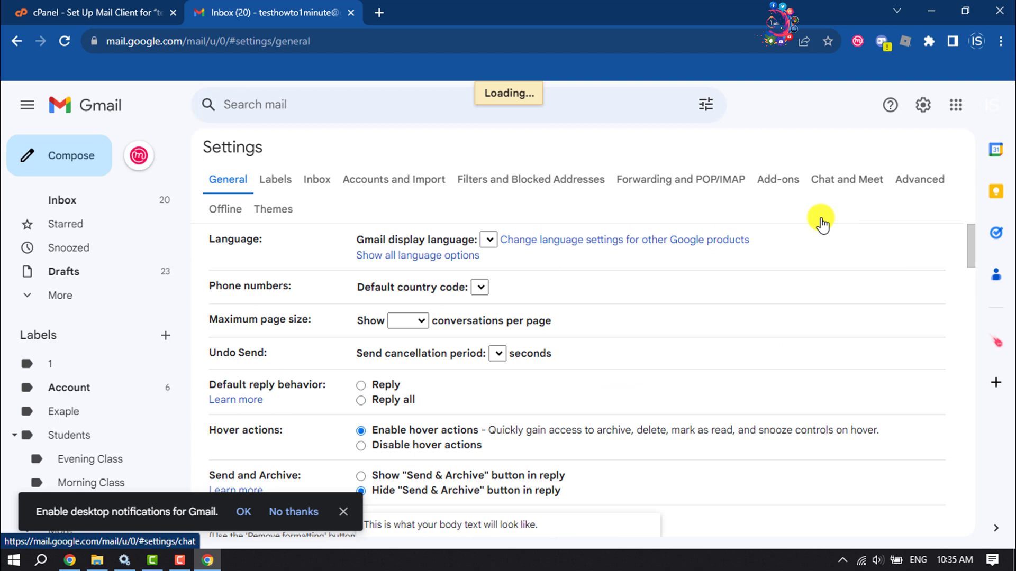
pyautogui.click(402, 189)
pyautogui.scroll(-3, 447, 275)
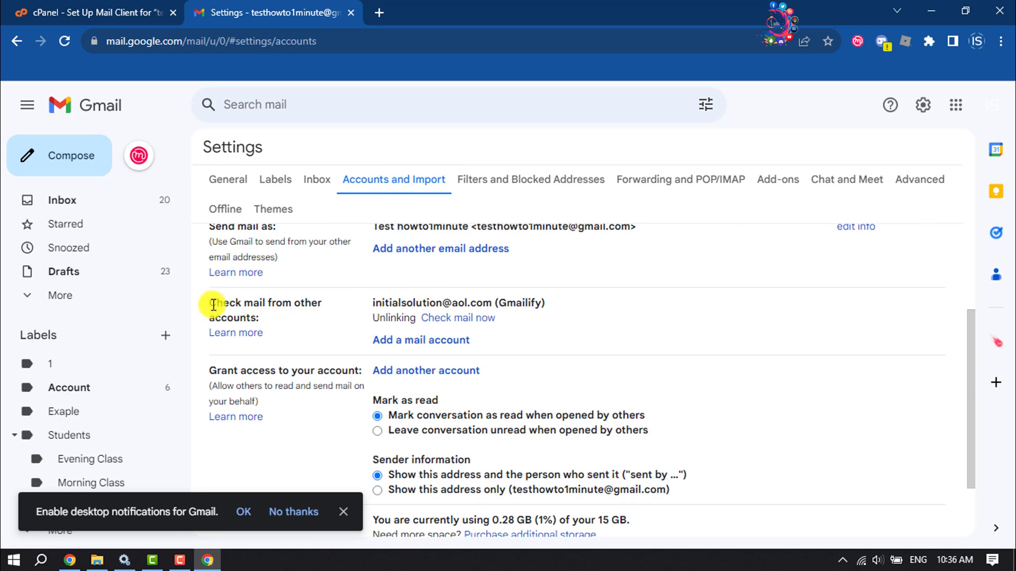
# Step: Start adding a mail account, pasting the test account's address copied from cPanel
pyautogui.click(414, 344)
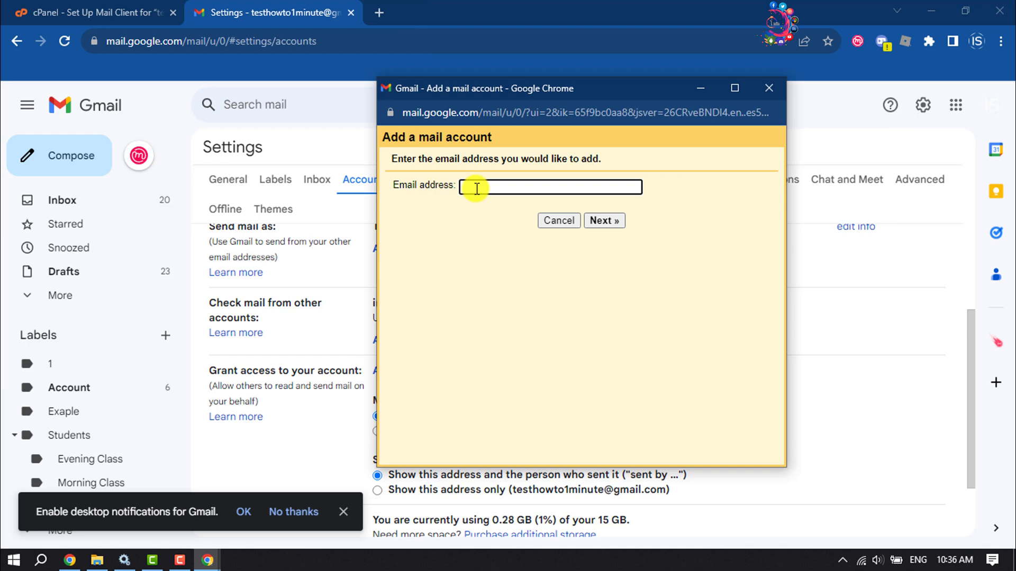
pyautogui.click(91, 8)
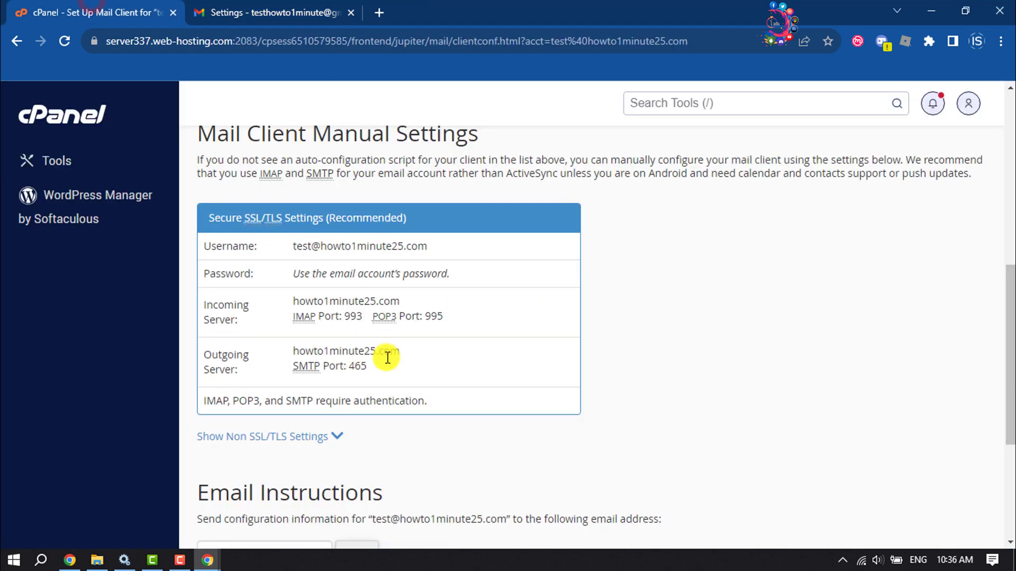
pyautogui.moveTo(428, 247); pyautogui.dragTo(289, 247)
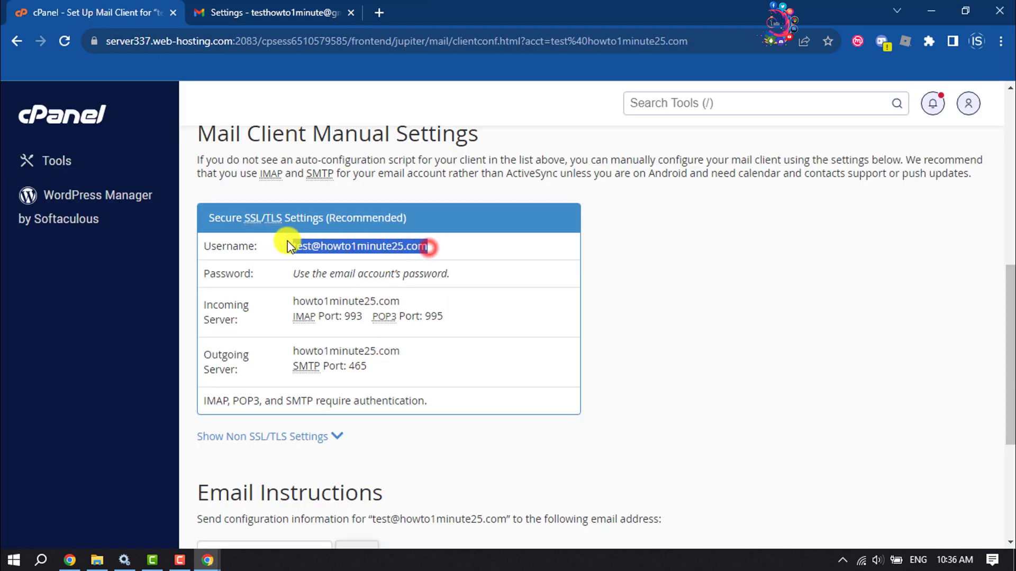
pyautogui.rightClick(304, 248)
pyautogui.click(328, 263)
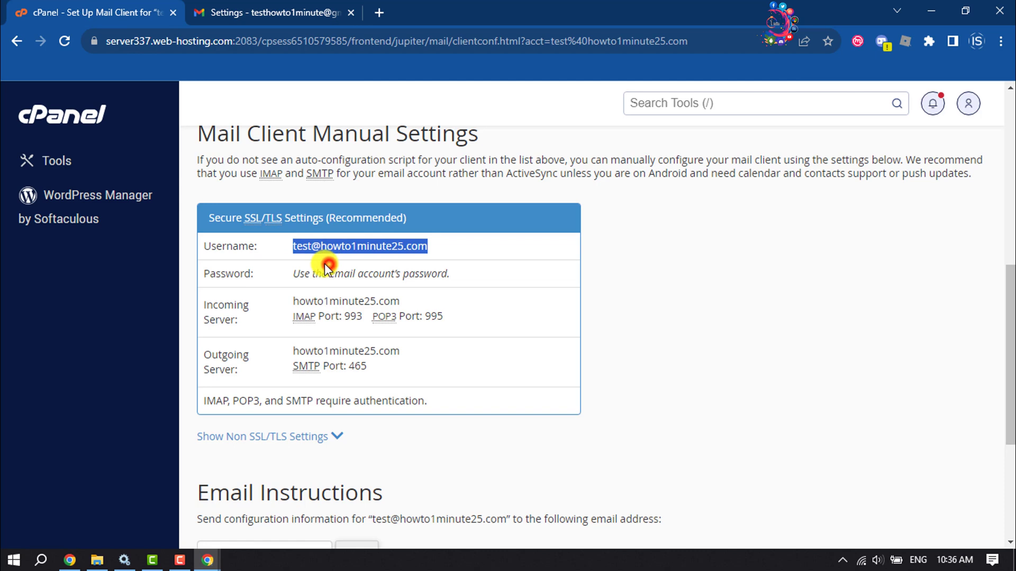
pyautogui.click(218, 559)
pyautogui.click(277, 512)
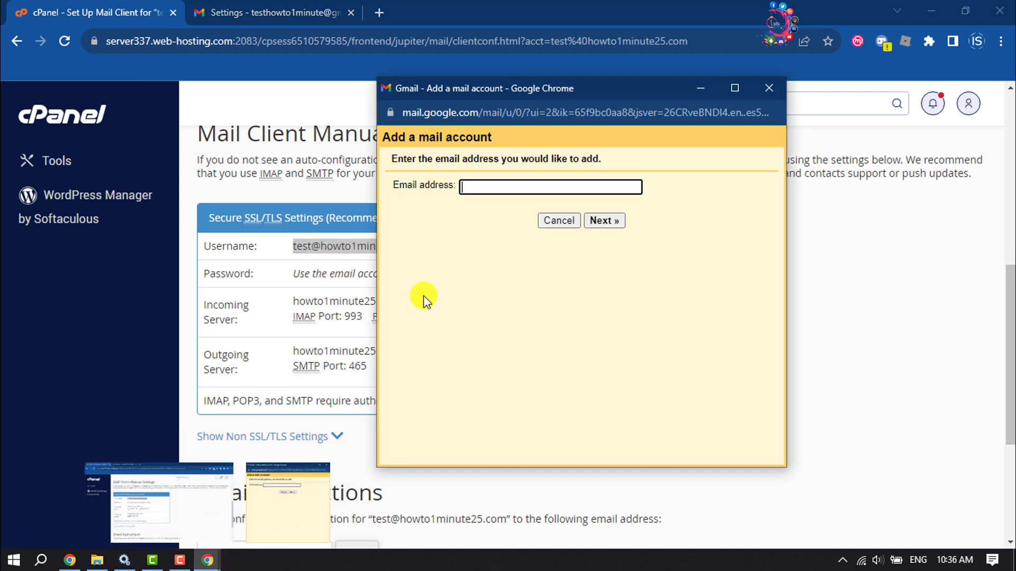
pyautogui.hotkey('ctrl', 'v')
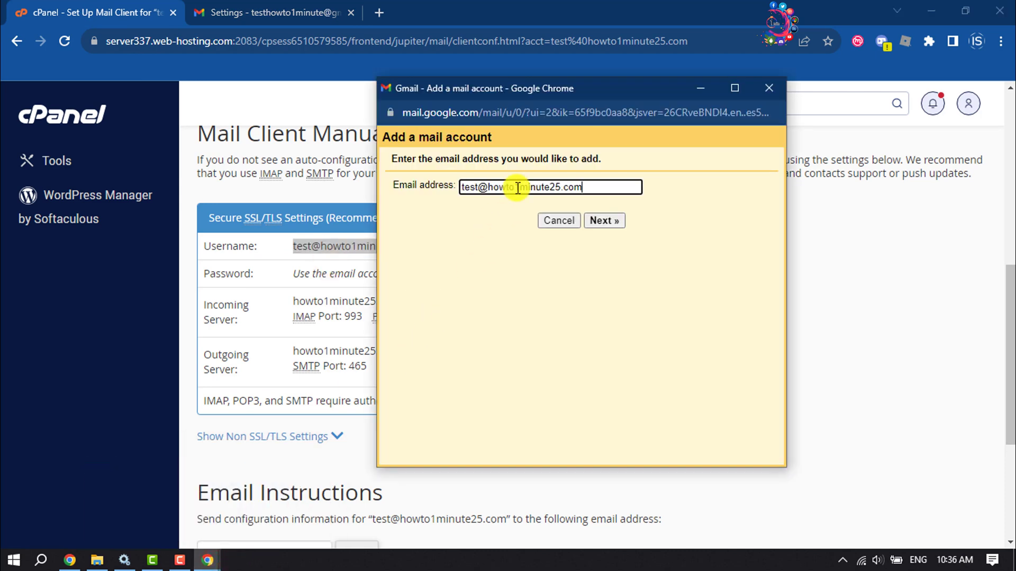
pyautogui.click(606, 223)
# Step: Place the cPanel window beside Gmail and continue with importing emails over POP3
pyautogui.click(963, 13)
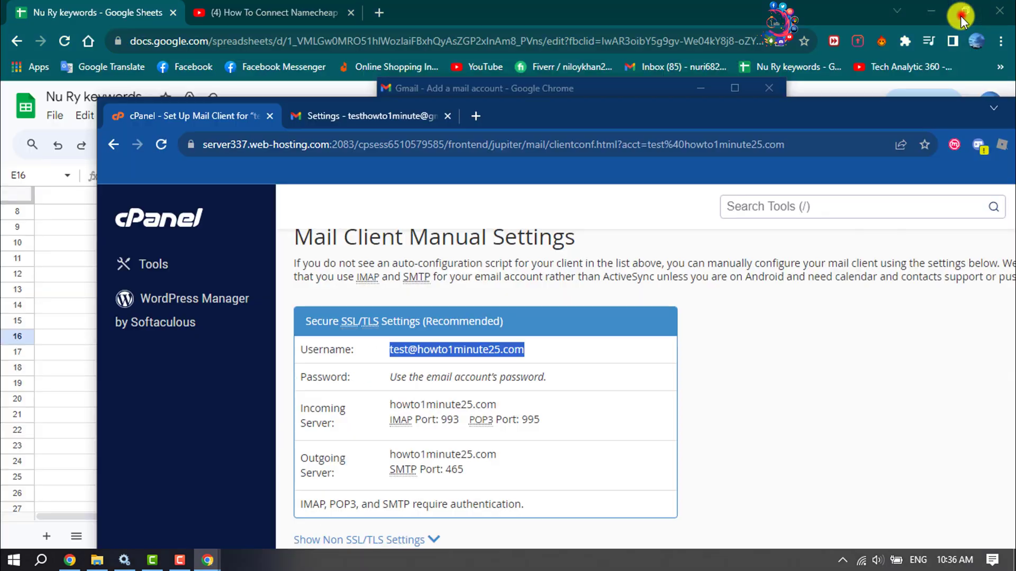
pyautogui.click(931, 11)
pyautogui.moveTo(812, 111); pyautogui.dragTo(646, 96)
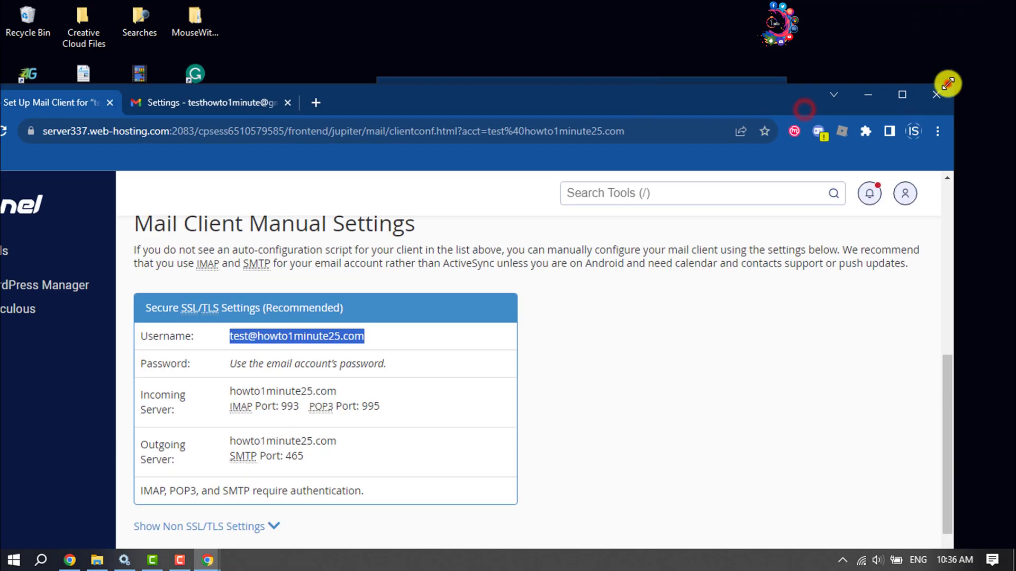
pyautogui.moveTo(948, 83); pyautogui.dragTo(507, 283)
pyautogui.moveTo(343, 288); pyautogui.dragTo(327, 47)
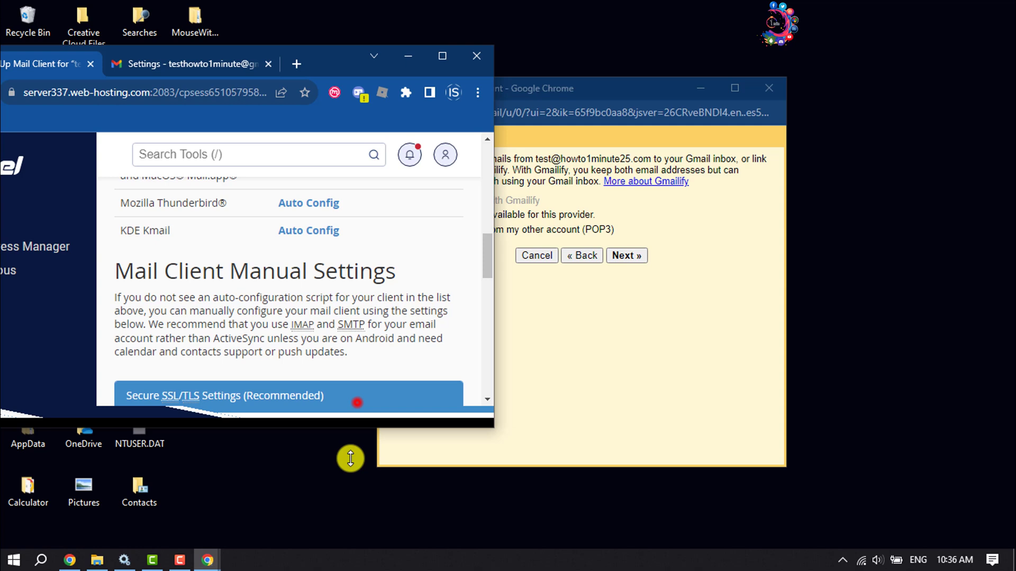
pyautogui.scroll(-1, 350, 455)
pyautogui.tripleClick(296, 367)
pyautogui.scroll(-2, 303, 414)
pyautogui.moveTo(570, 86); pyautogui.dragTo(711, 63)
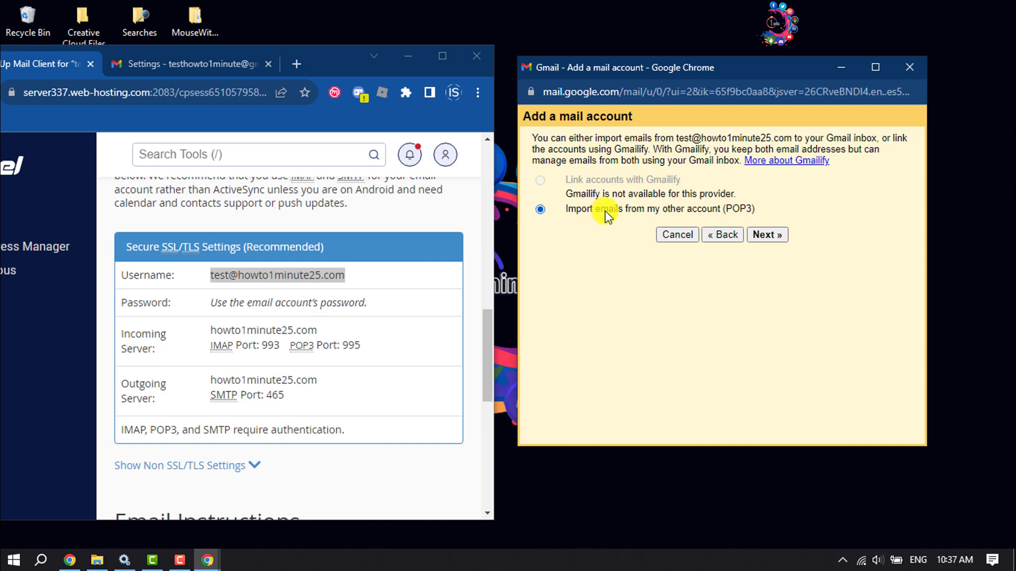
pyautogui.click(767, 237)
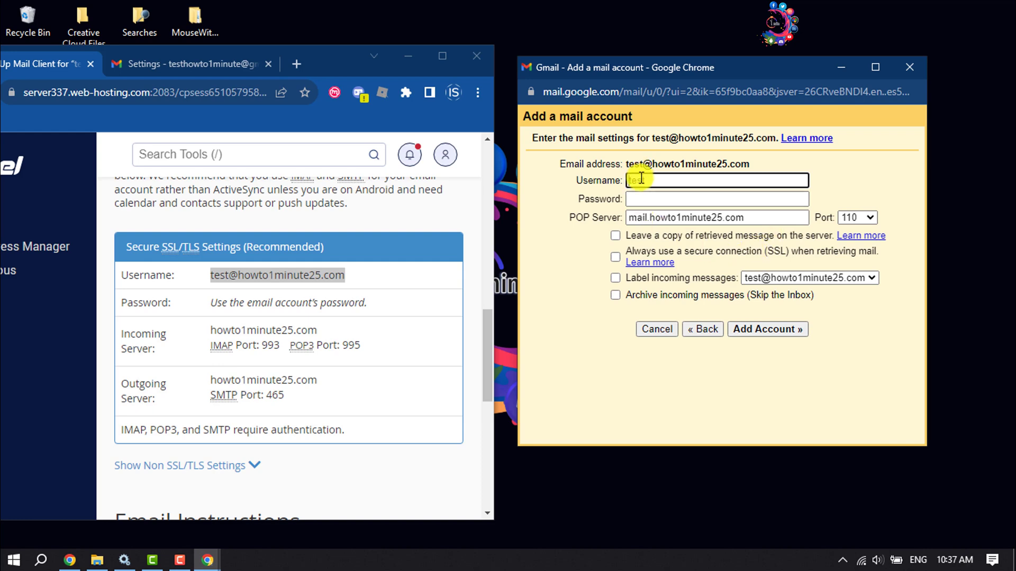
# Step: Replace the POP3 username with the full email address copied from cPanel
pyautogui.rightClick(306, 279)
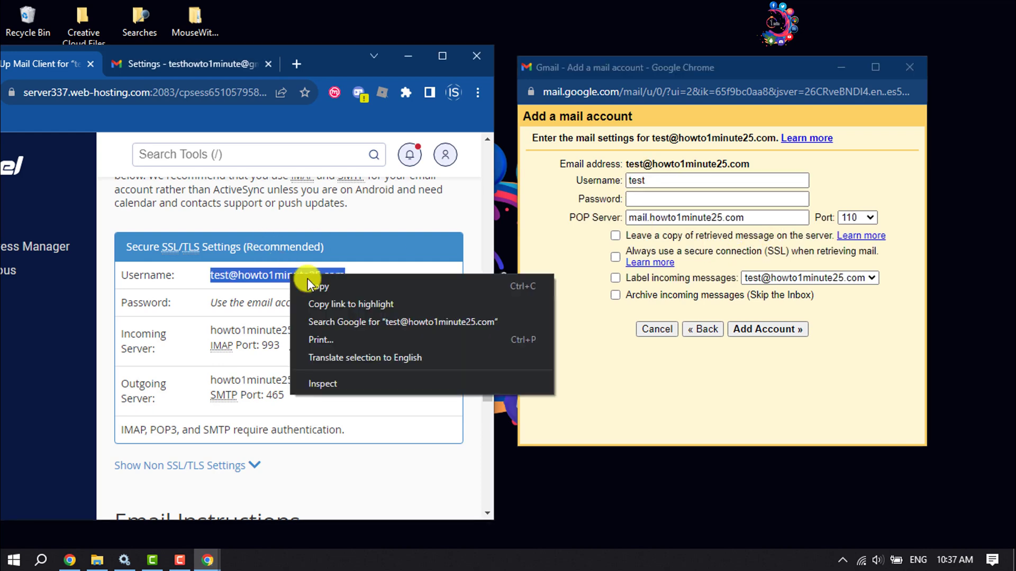
pyautogui.click(314, 284)
pyautogui.doubleClick(660, 183)
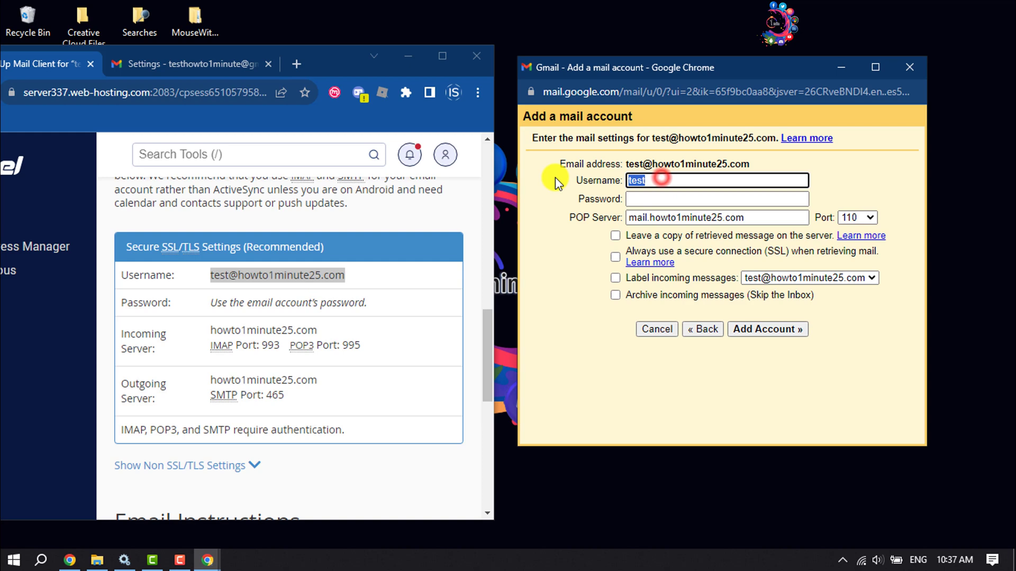
pyautogui.hotkey('ctrl', 'v')
pyautogui.click(656, 199)
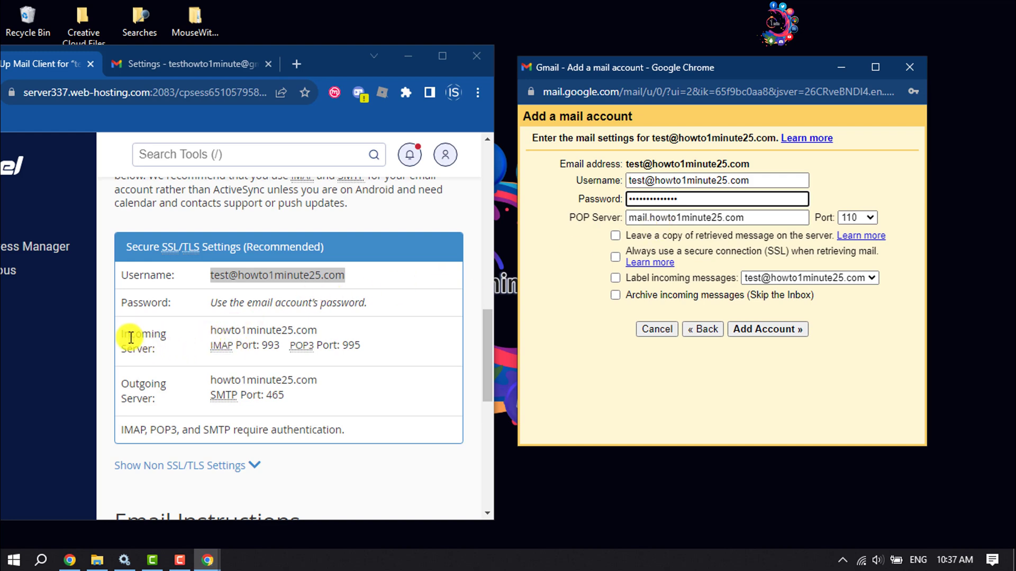
# Step: Set the POP server to the cPanel incoming hostname on port 995
pyautogui.moveTo(208, 330); pyautogui.dragTo(322, 332)
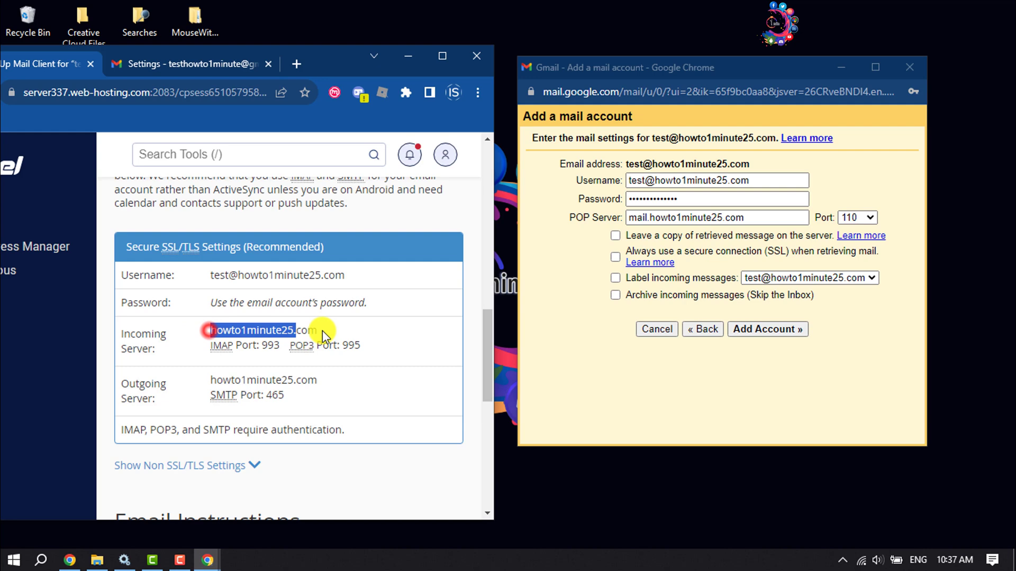
pyautogui.rightClick(298, 330)
pyautogui.click(305, 334)
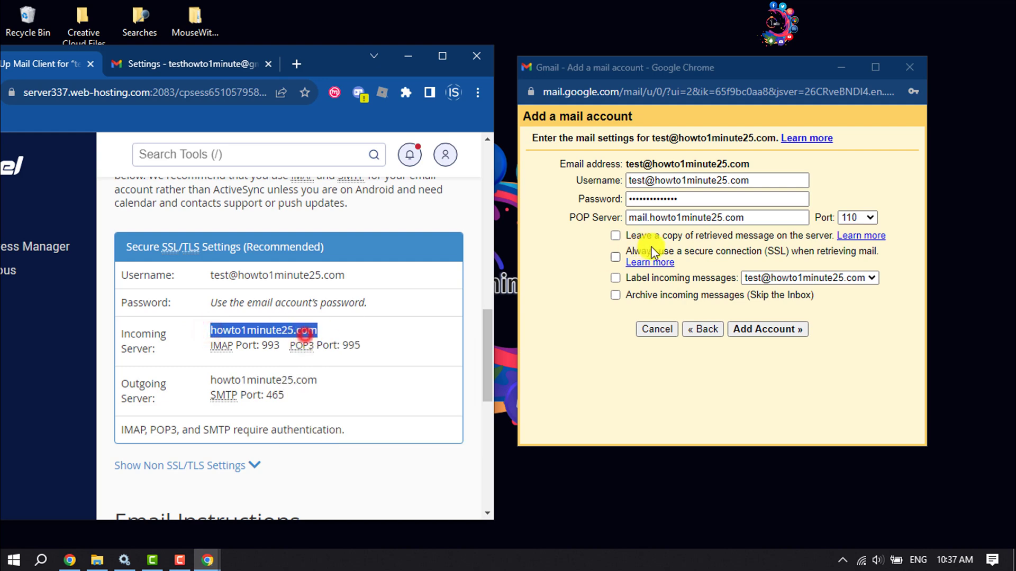
pyautogui.tripleClick(721, 217)
pyautogui.hotkey('ctrl', 'v')
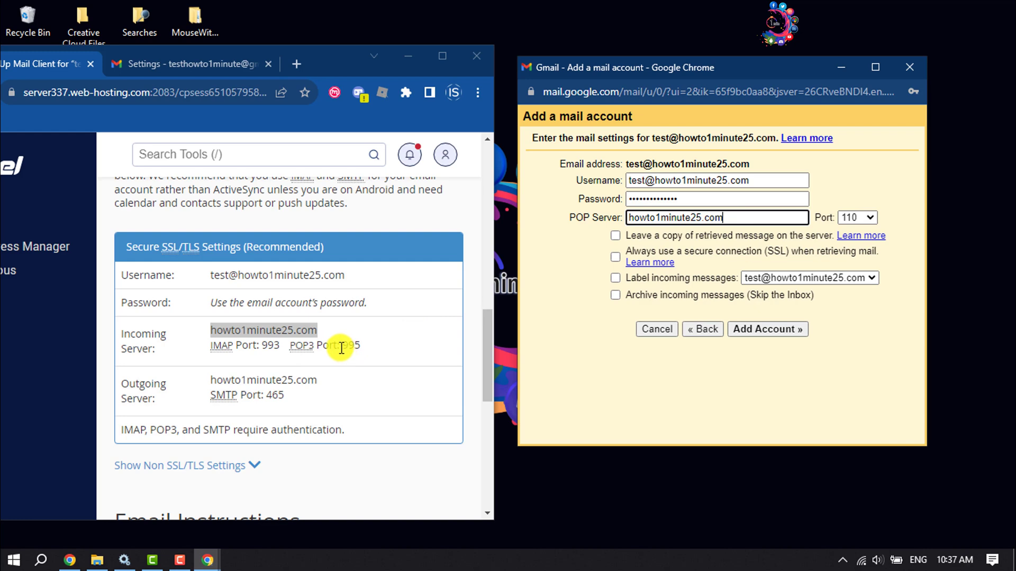
pyautogui.click(872, 218)
pyautogui.click(862, 265)
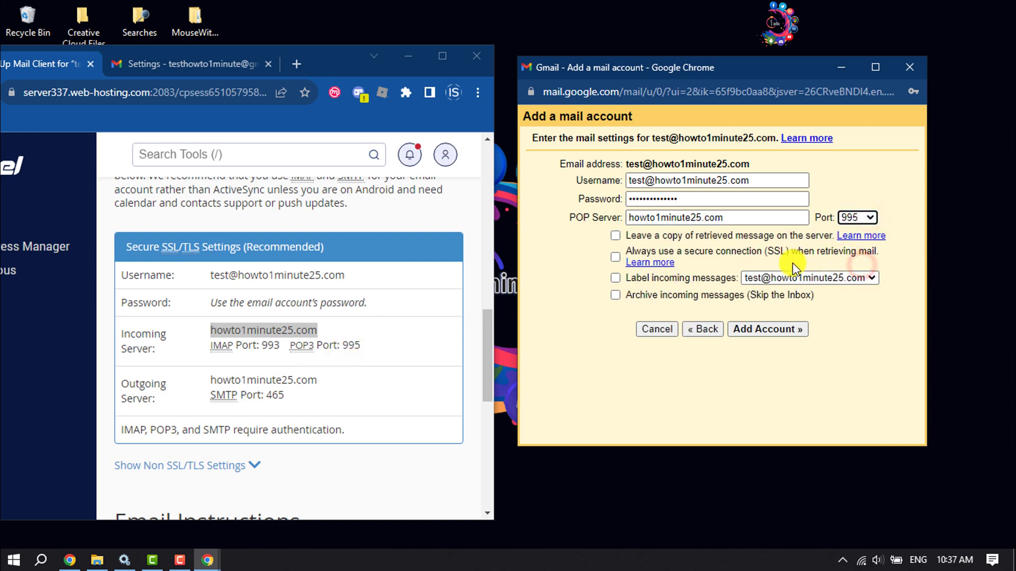
# Step: Always use SSL, label incoming messages, and add the POP3 account
pyautogui.click(615, 258)
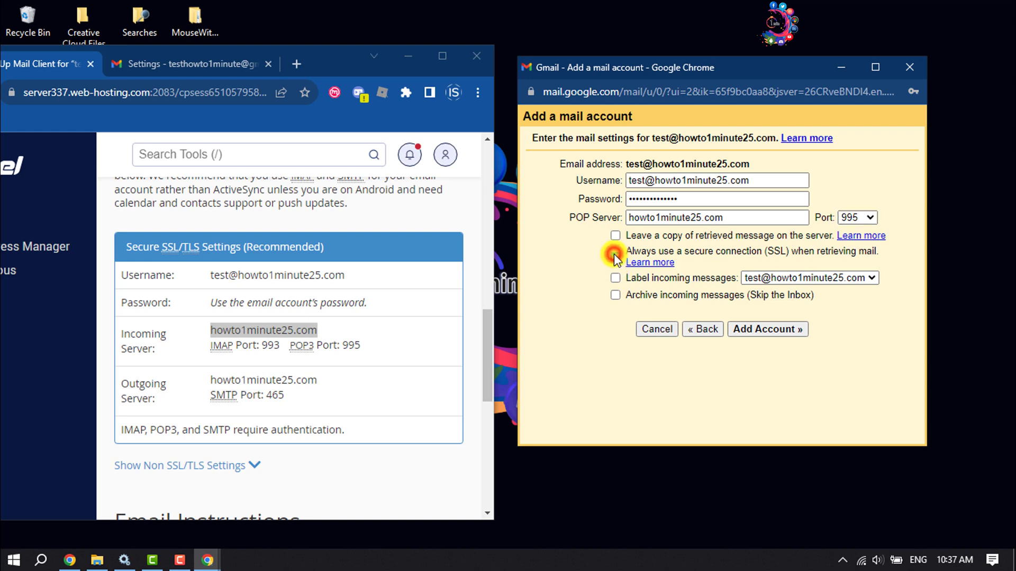
pyautogui.click(615, 258)
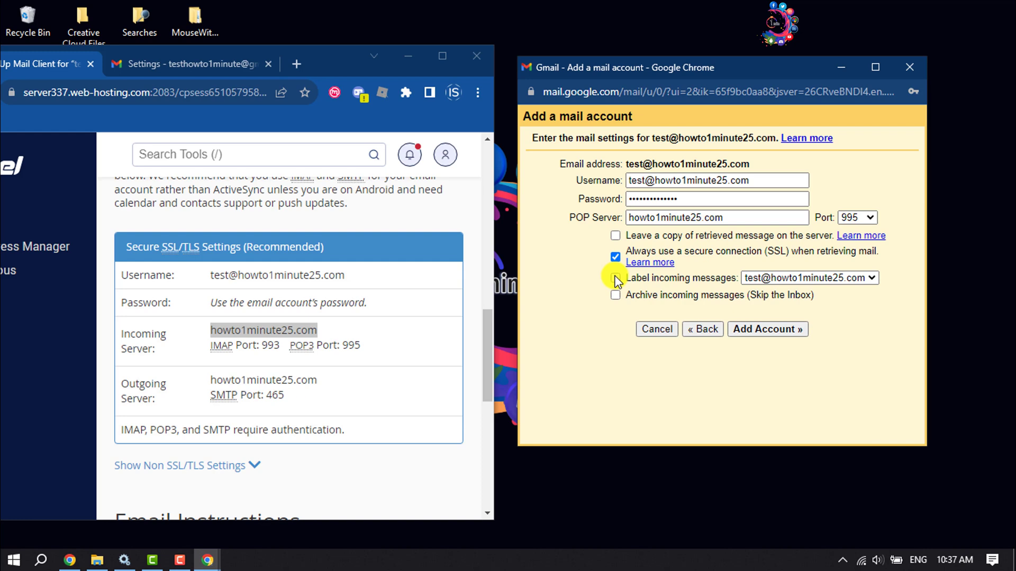
pyautogui.click(616, 277)
pyautogui.click(769, 328)
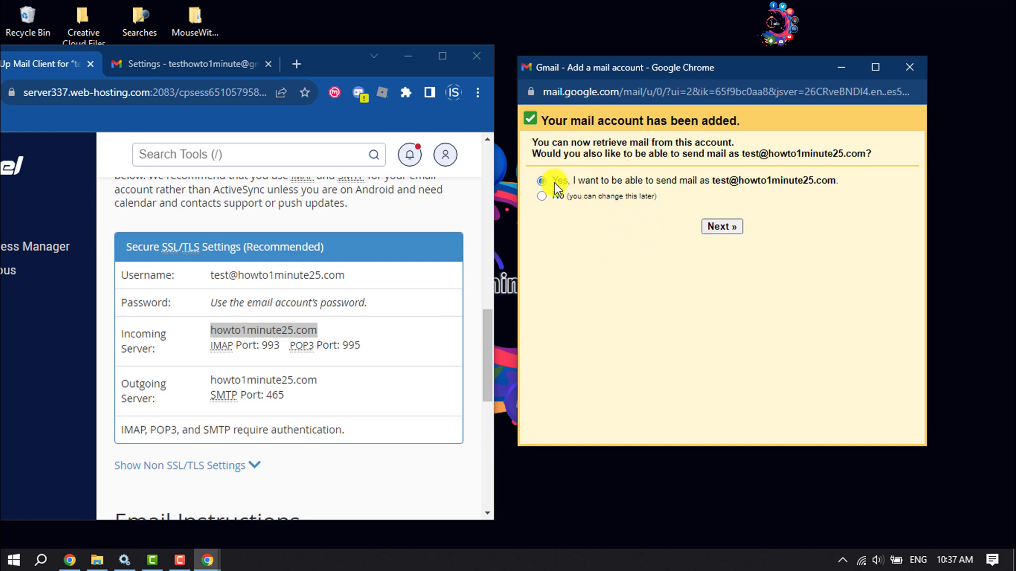
# Step: Choose to send as this address and set SMTP server howto1minute25.com on port 465
pyautogui.click(719, 227)
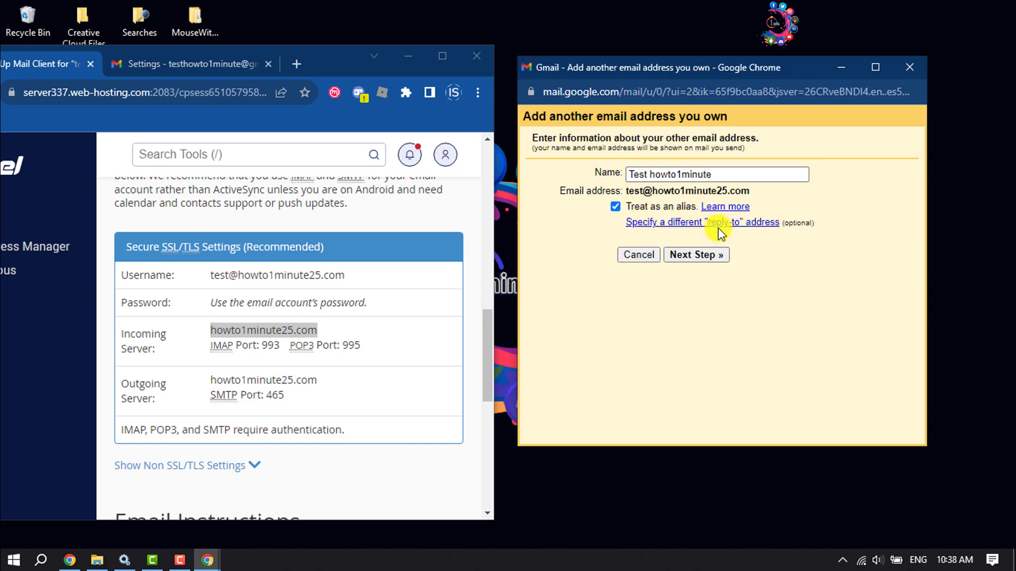
pyautogui.click(696, 255)
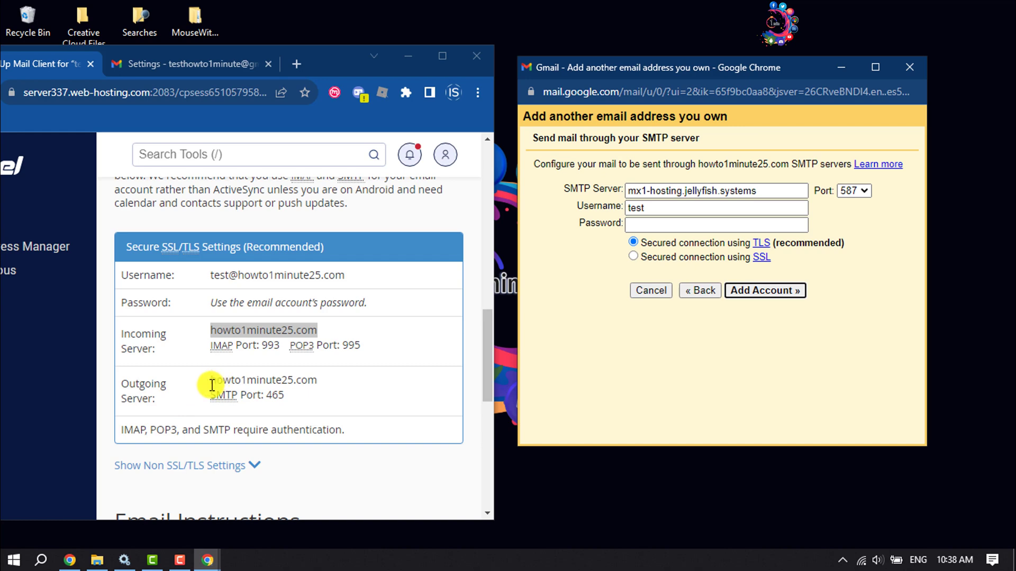
pyautogui.moveTo(212, 386); pyautogui.dragTo(304, 381)
pyautogui.rightClick(303, 383)
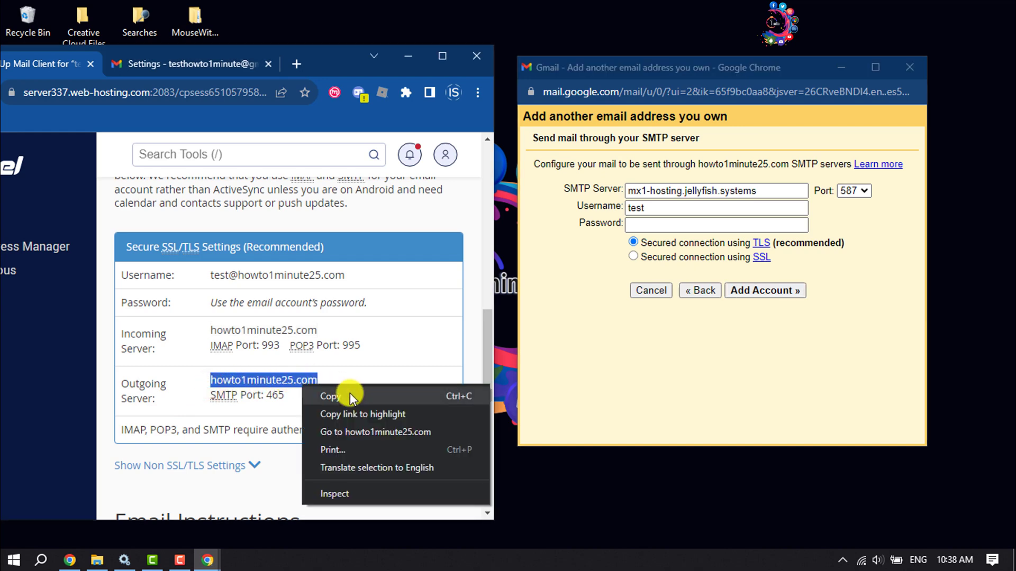
pyautogui.click(349, 397)
pyautogui.moveTo(635, 191); pyautogui.dragTo(773, 190)
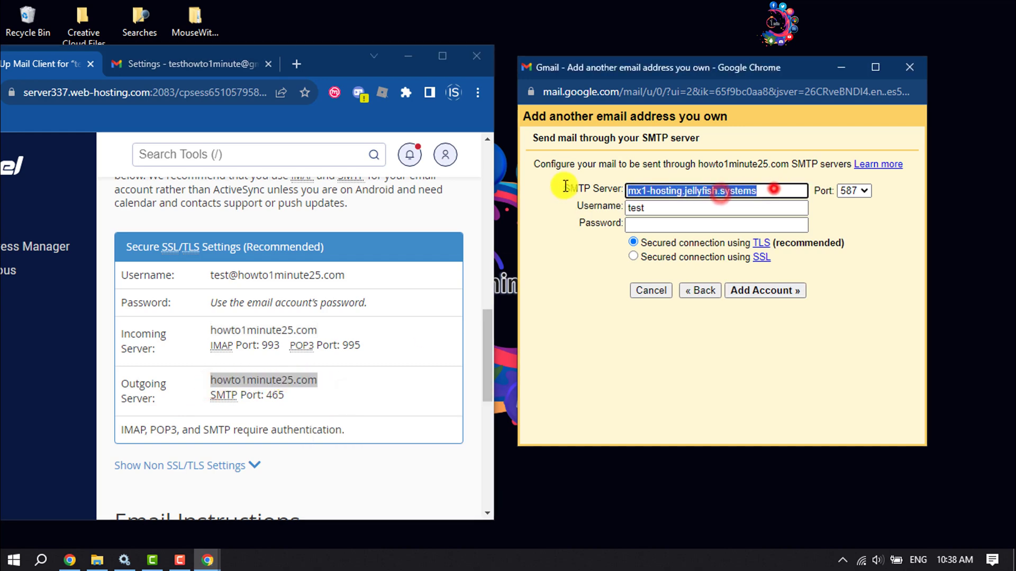
pyautogui.rightClick(671, 192)
pyautogui.click(711, 259)
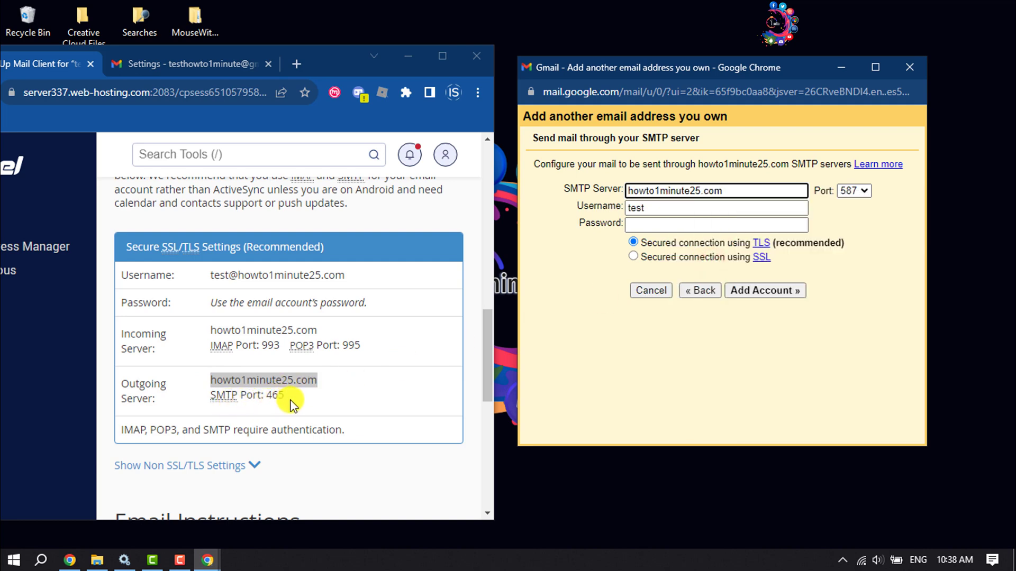
pyautogui.click(866, 194)
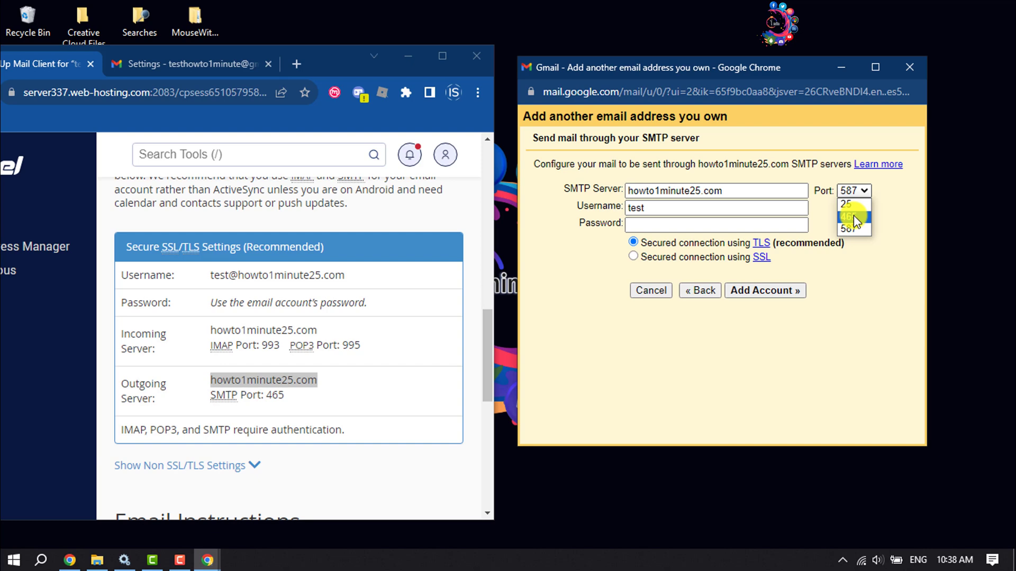
pyautogui.click(855, 217)
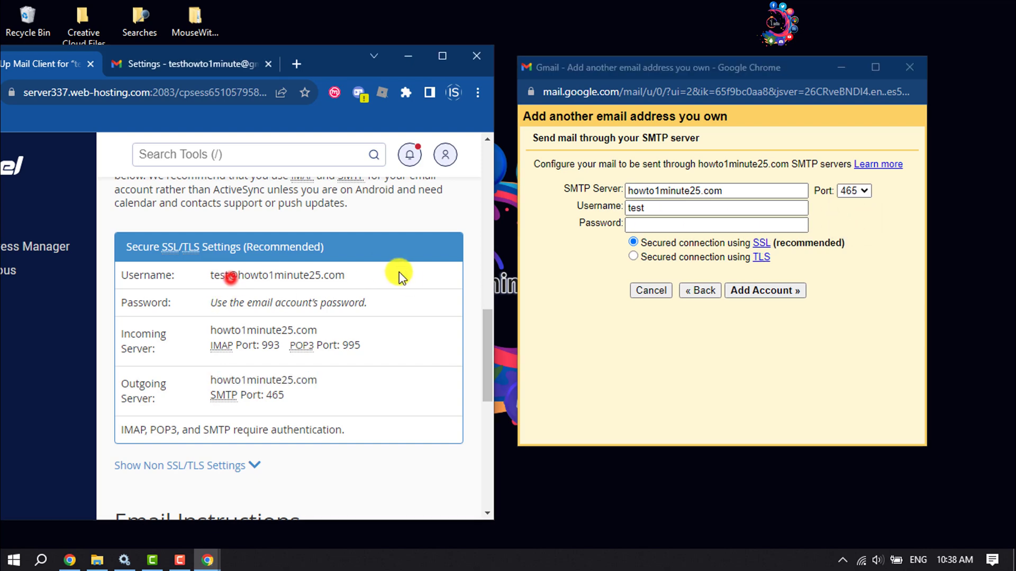
# Step: Enter the full address as SMTP username plus the account password, and submit
pyautogui.moveTo(367, 272); pyautogui.dragTo(211, 274)
pyautogui.rightClick(241, 288)
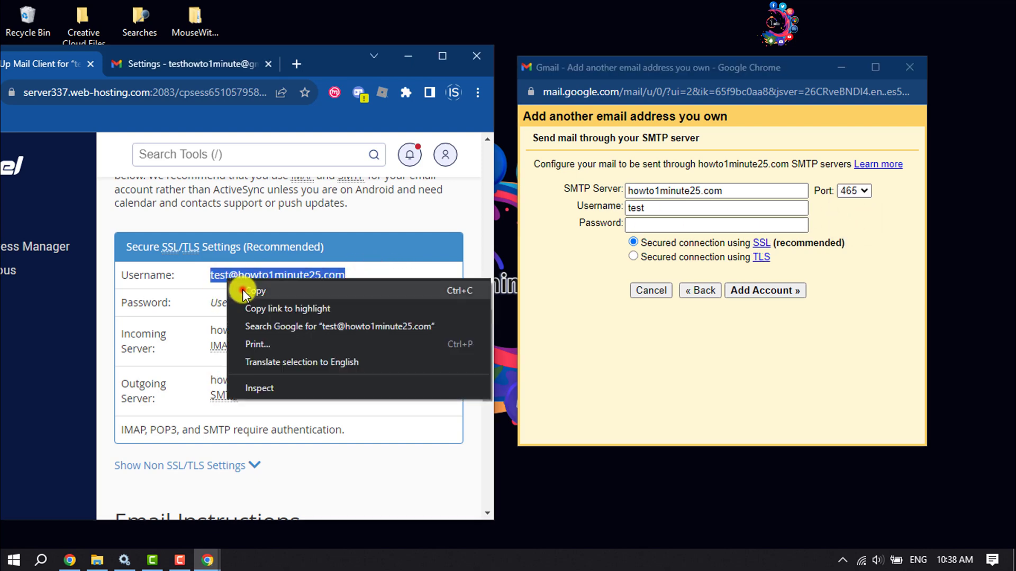
pyautogui.click(241, 291)
pyautogui.doubleClick(677, 213)
pyautogui.rightClick(639, 210)
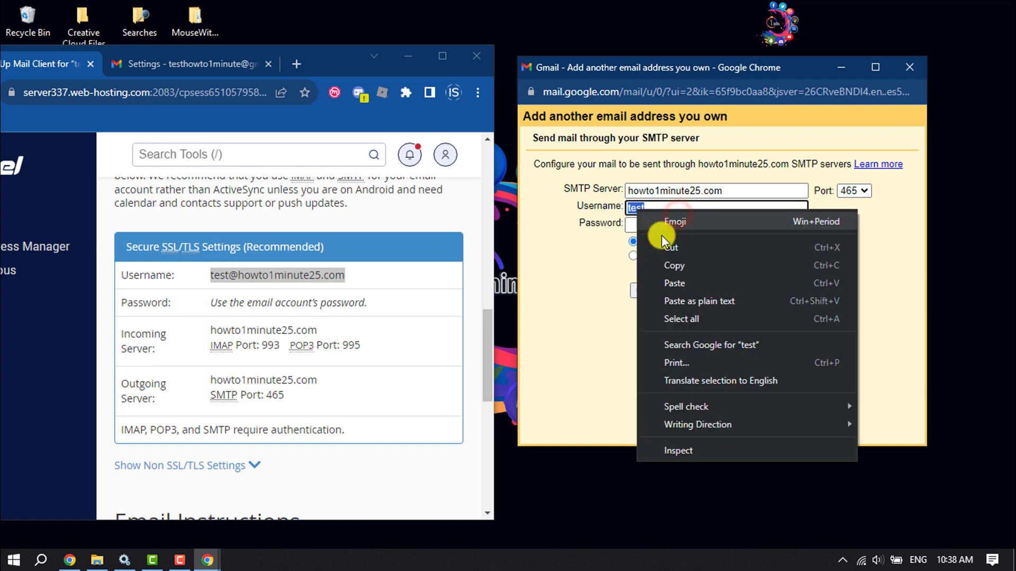
pyautogui.click(672, 281)
pyautogui.click(666, 223)
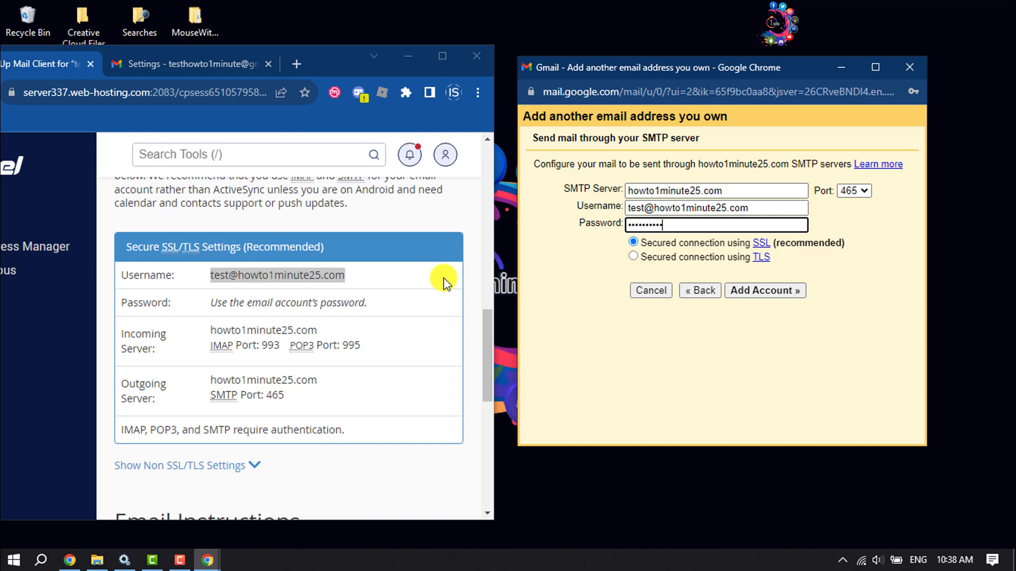
pyautogui.write('1')
pyautogui.click(788, 295)
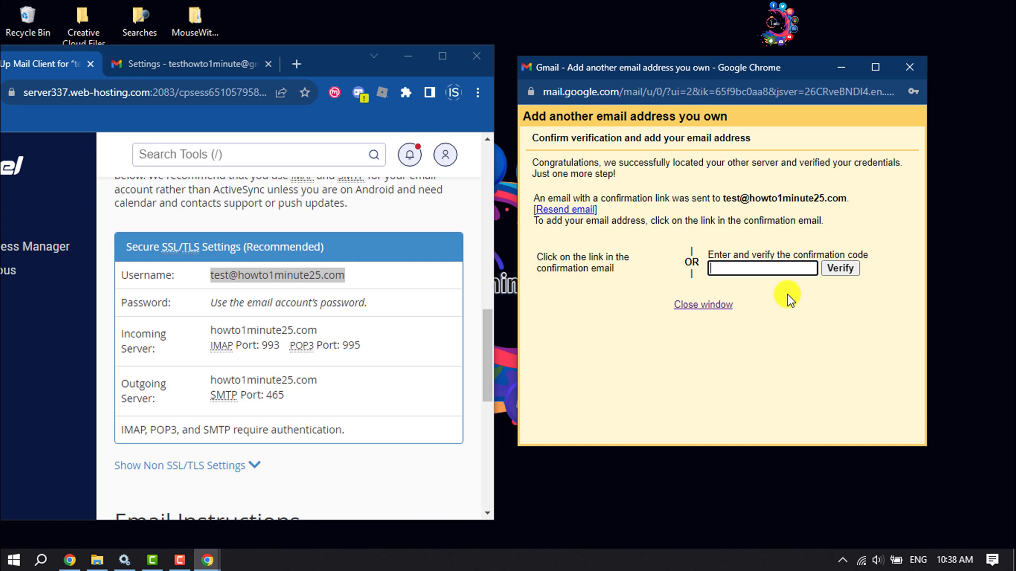
# Step: From cPanel's Email Accounts list, open Check Email webmail for the test mailbox
pyautogui.click(444, 56)
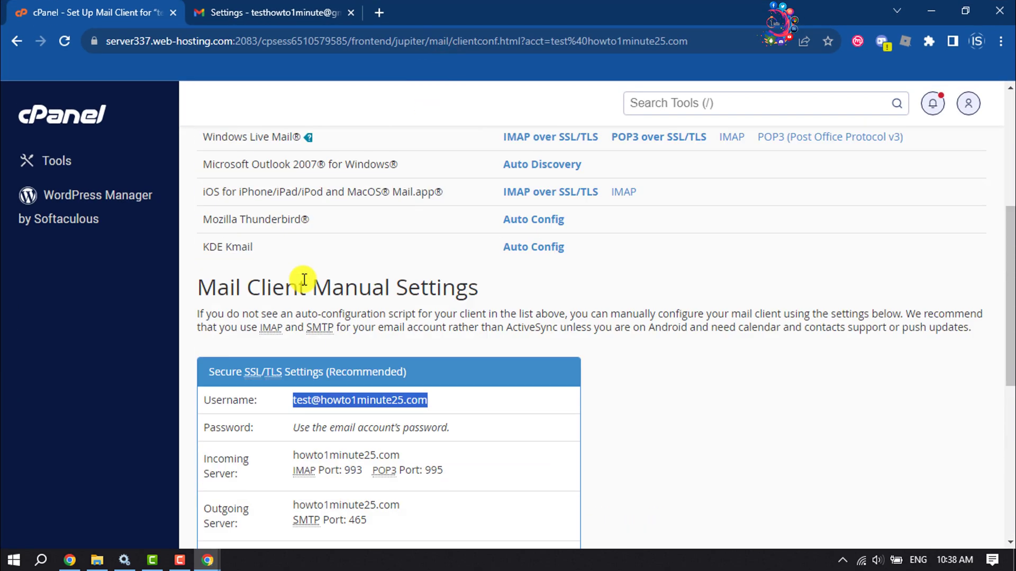
pyautogui.scroll(5, 304, 279)
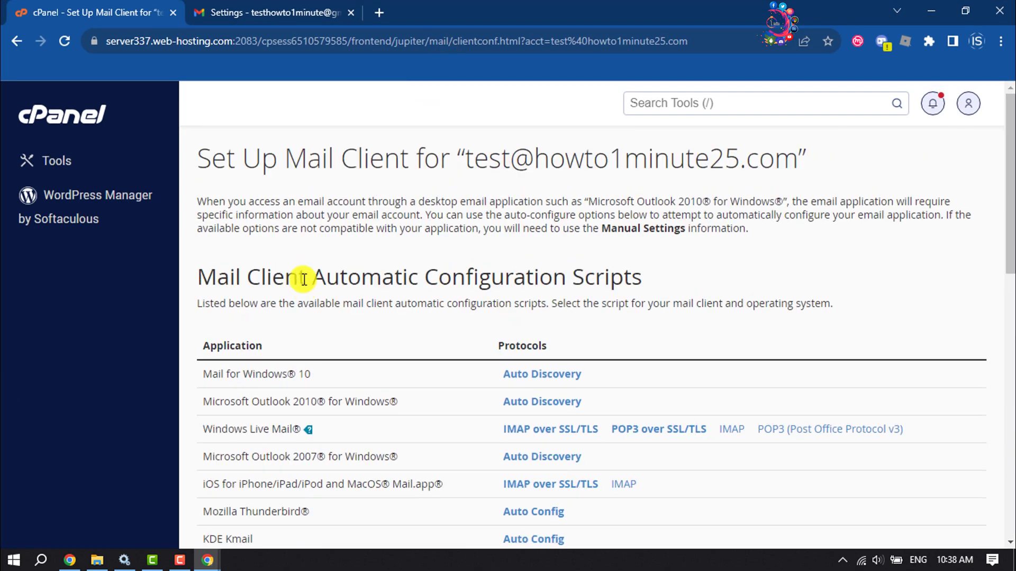
pyautogui.click(37, 162)
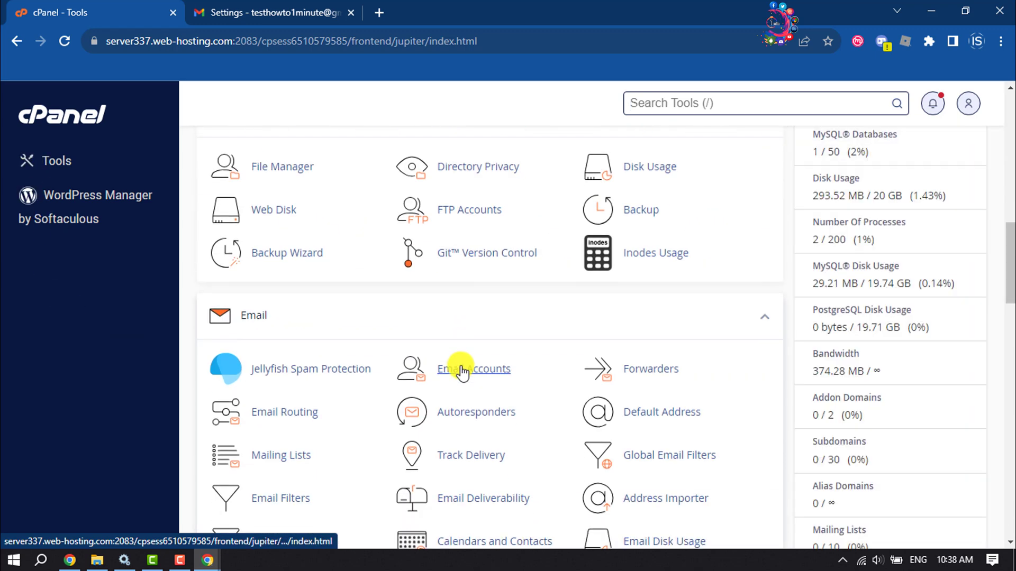
pyautogui.click(460, 367)
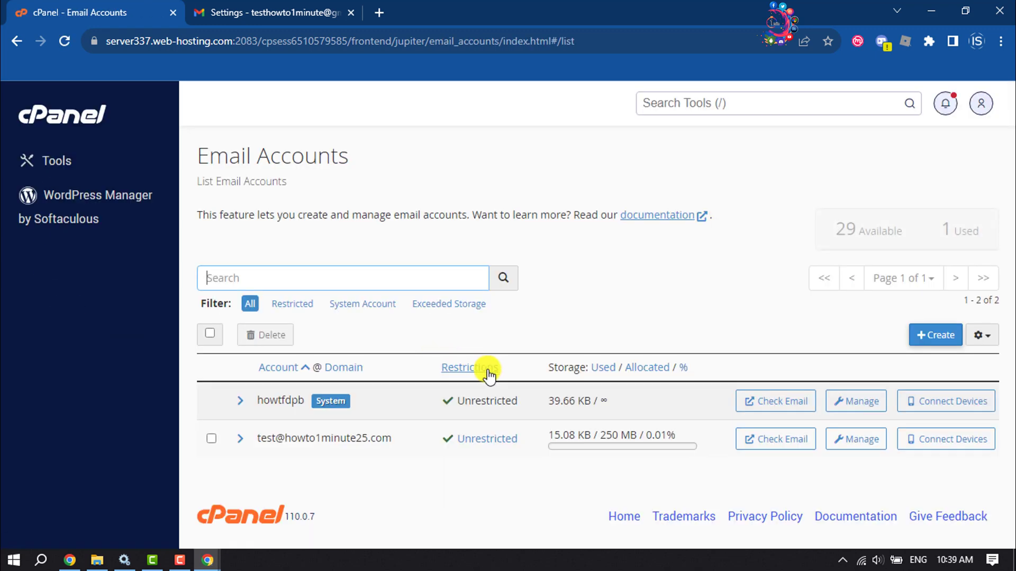
pyautogui.click(772, 440)
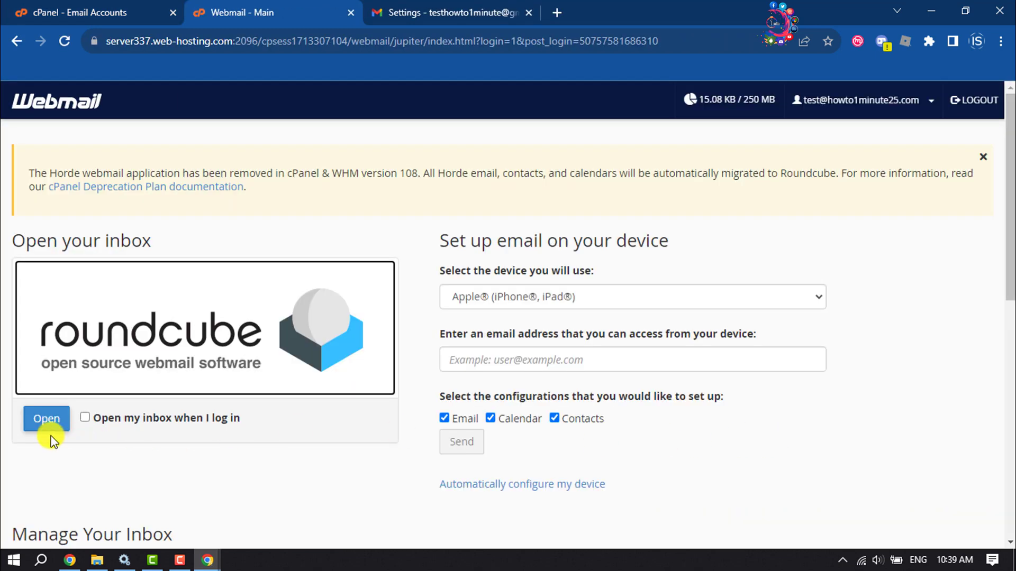
# Step: Open the Gmail Confirmation message in the Roundcube inbox and copy its code
pyautogui.click(47, 420)
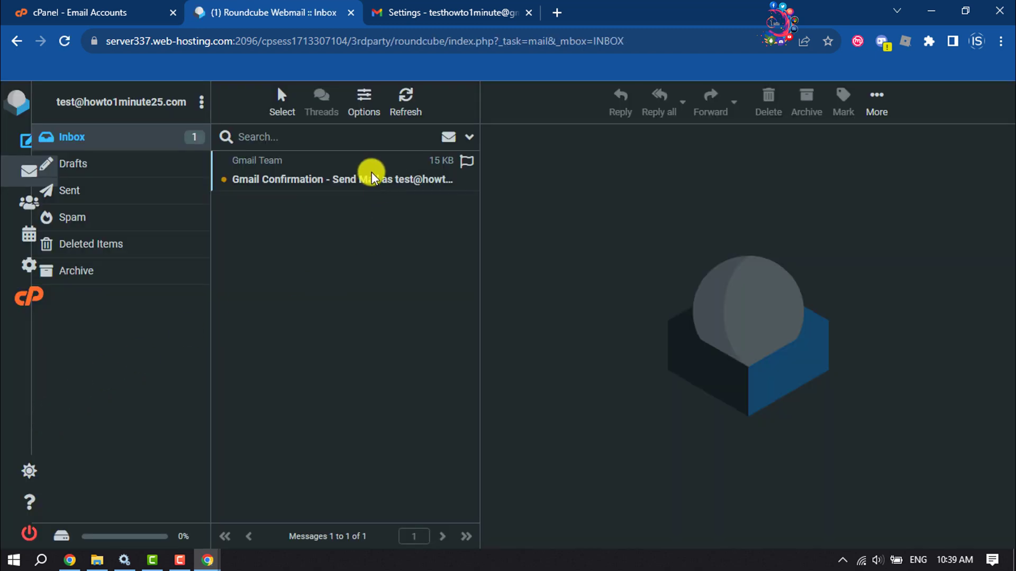
pyautogui.click(367, 179)
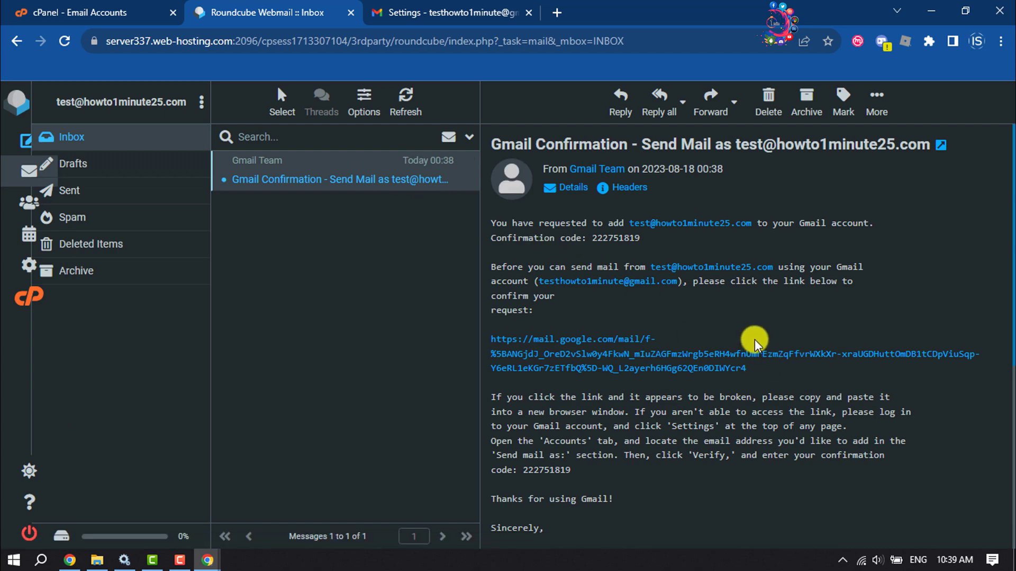
pyautogui.doubleClick(609, 238)
pyautogui.rightClick(612, 243)
pyautogui.click(635, 250)
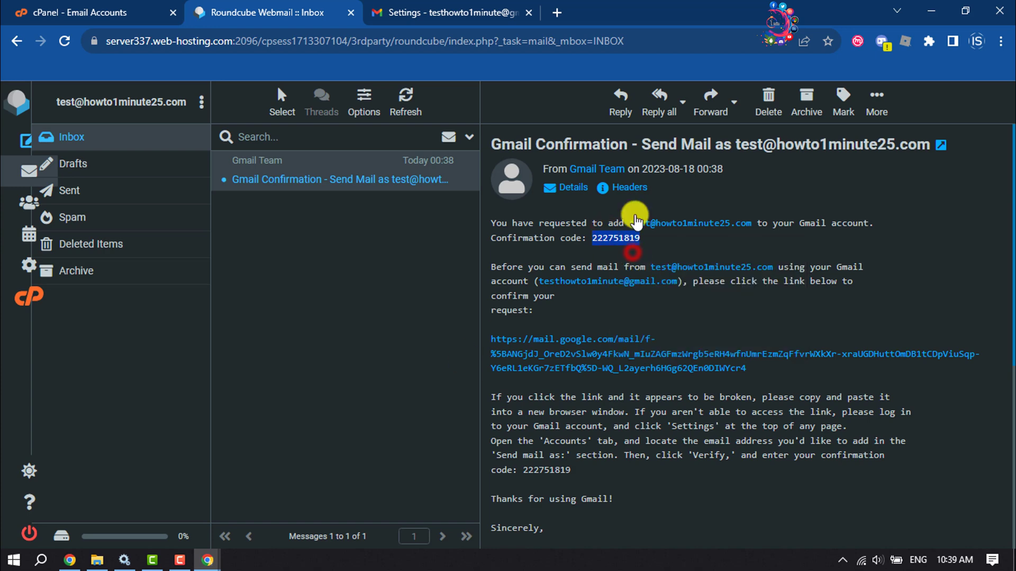
pyautogui.click(931, 12)
# Step: Paste the confirmation code to verify the address, then return to Gmail's Settings tab
pyautogui.rightClick(750, 269)
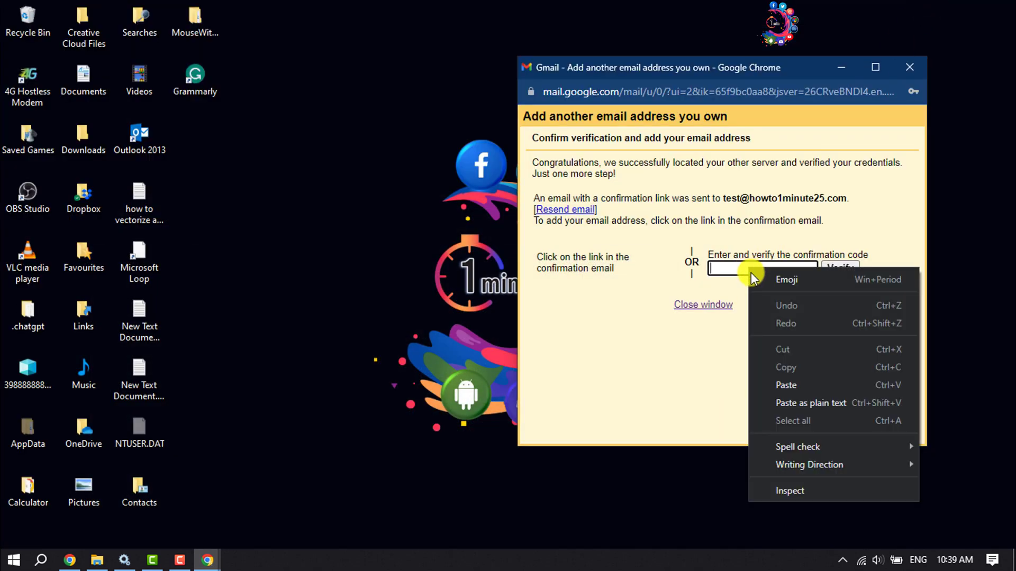
pyautogui.click(789, 385)
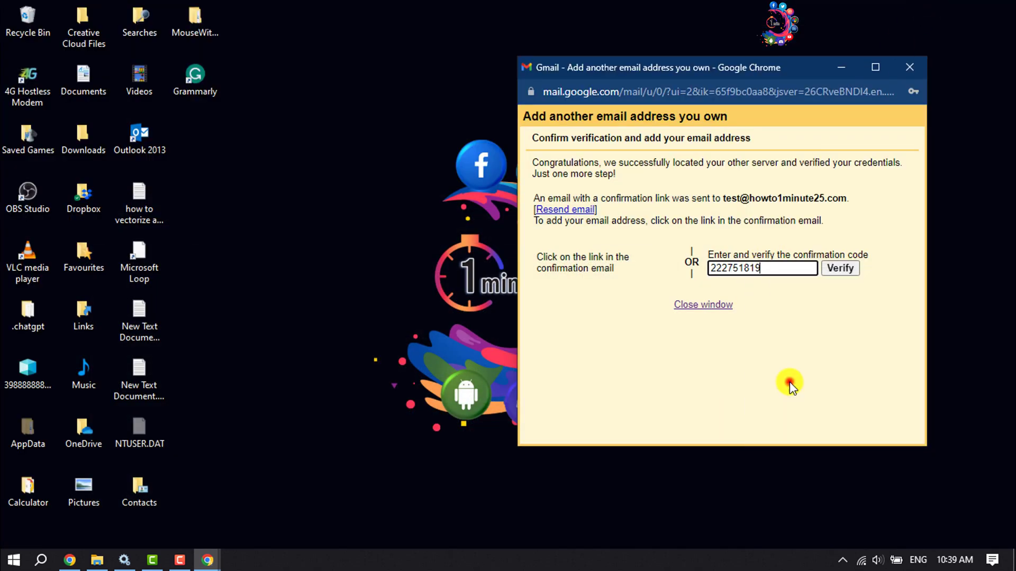
pyautogui.click(847, 269)
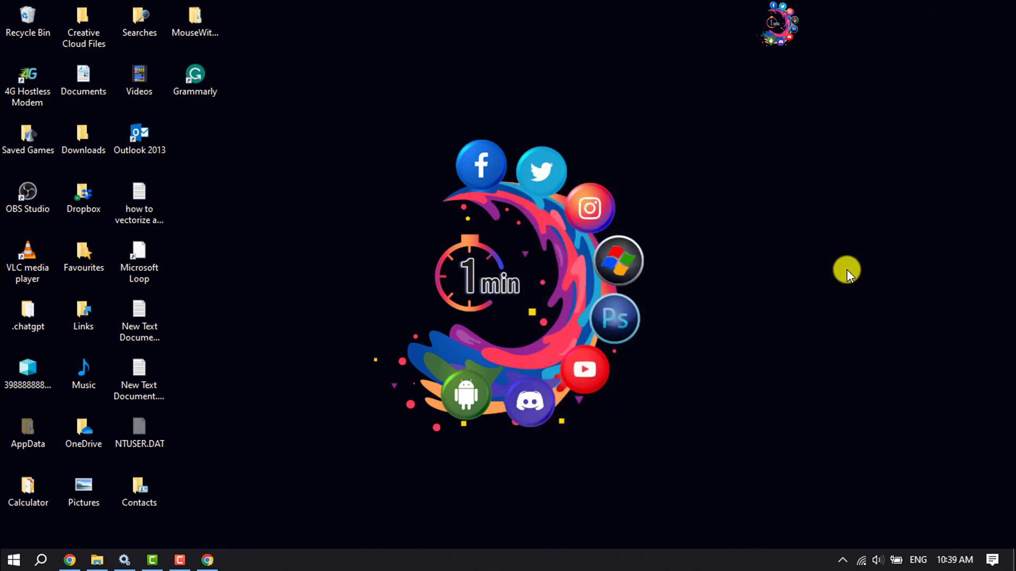
pyautogui.click(212, 562)
pyautogui.click(437, 6)
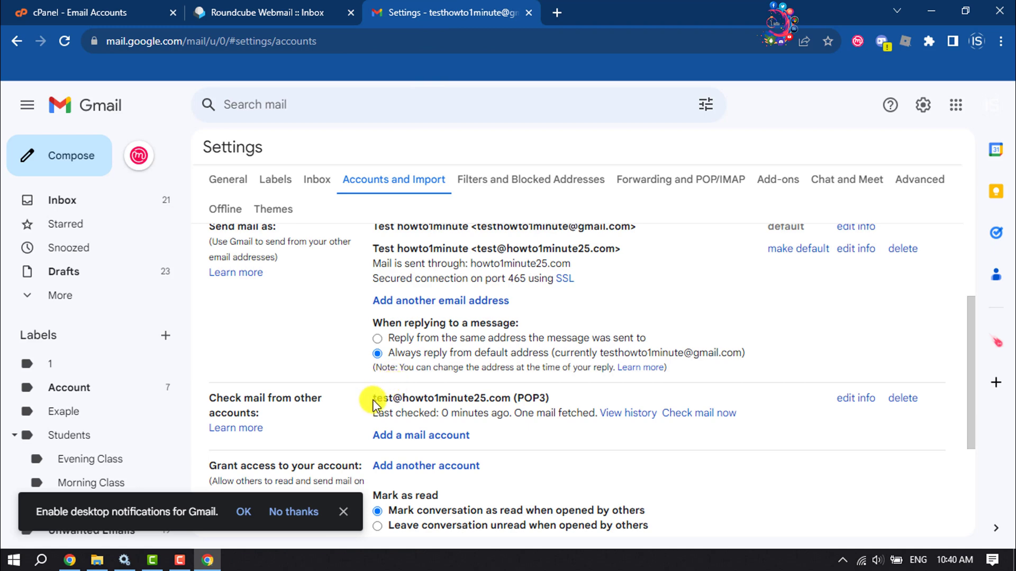
pyautogui.moveTo(374, 402); pyautogui.dragTo(526, 394)
pyautogui.click(694, 379)
pyautogui.click(999, 112)
pyautogui.click(788, 107)
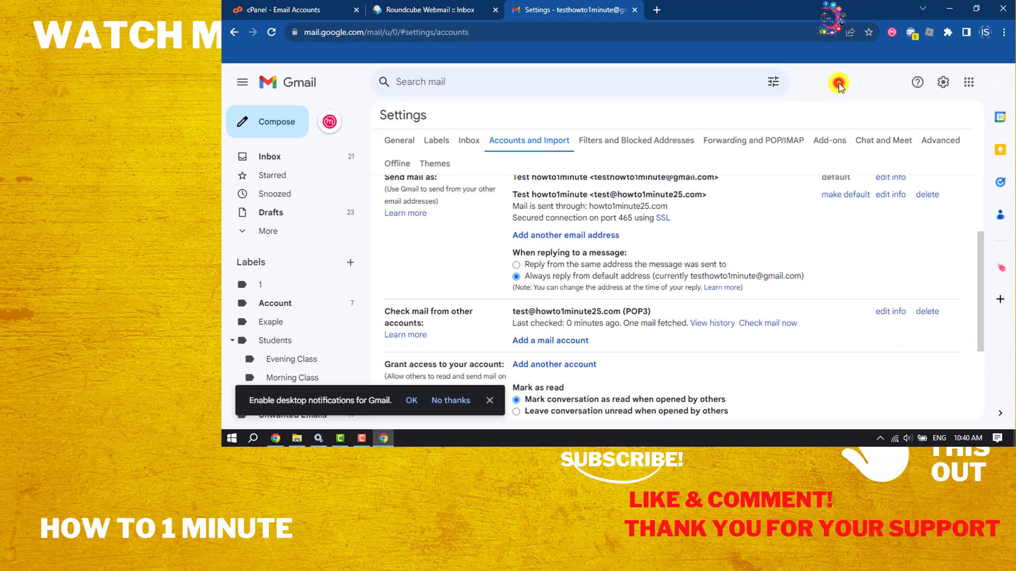